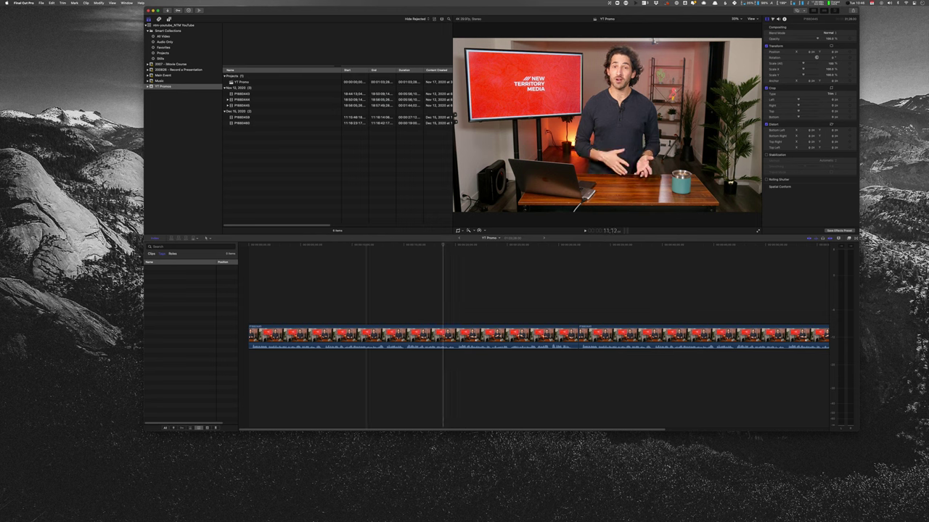
Play the YT Promo project from the start to review the footage, then stop playback.
left_click(352, 245)
key("Home")
key("space")
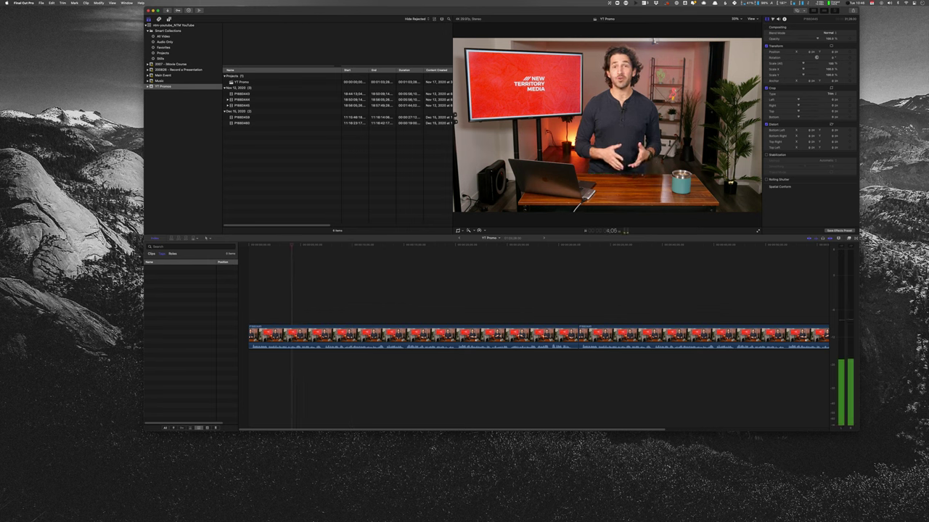
key("space")
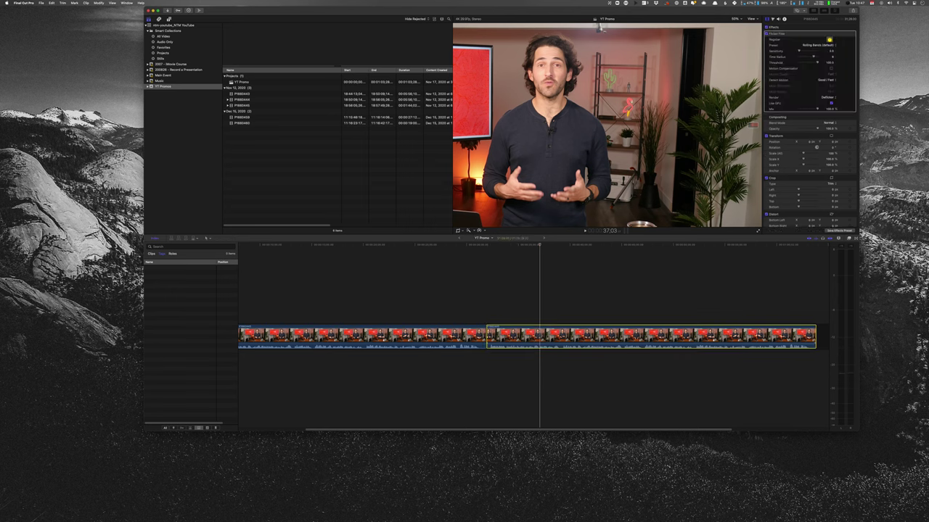
left_click(818, 45)
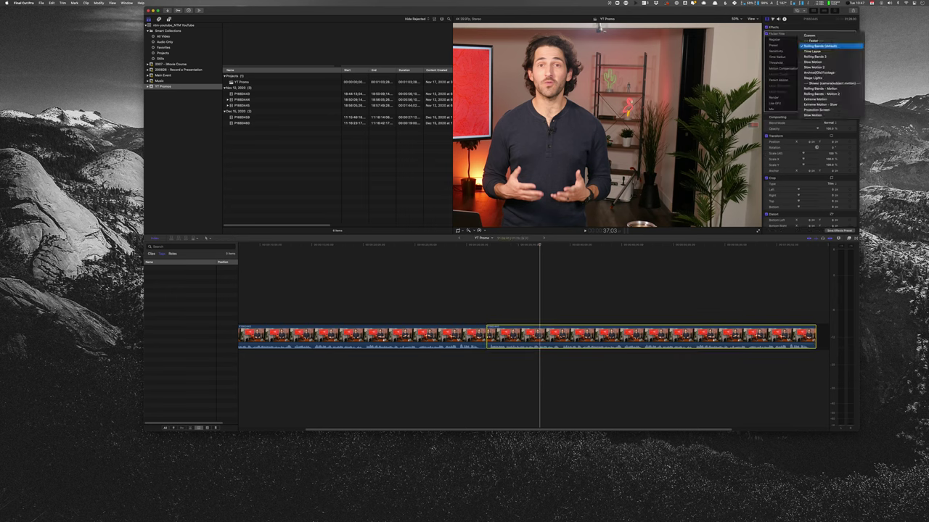
left_click(829, 40)
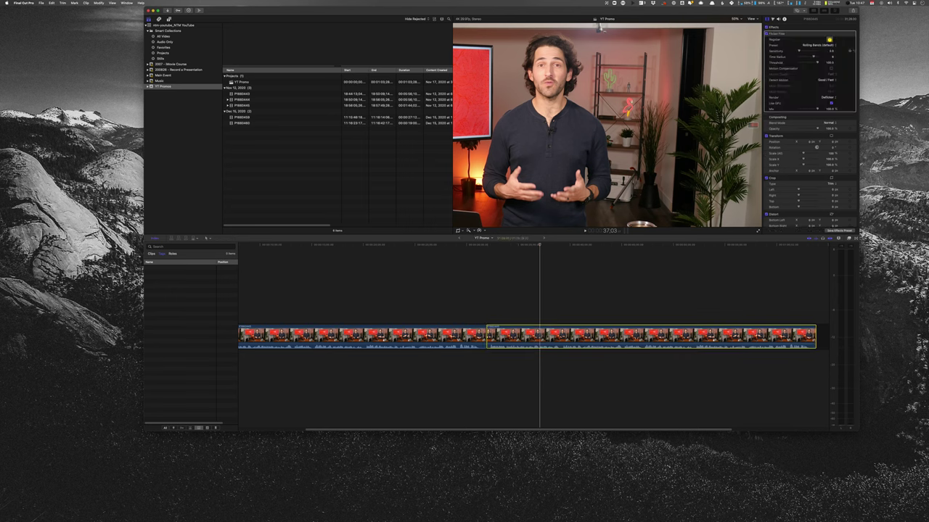
key("space")
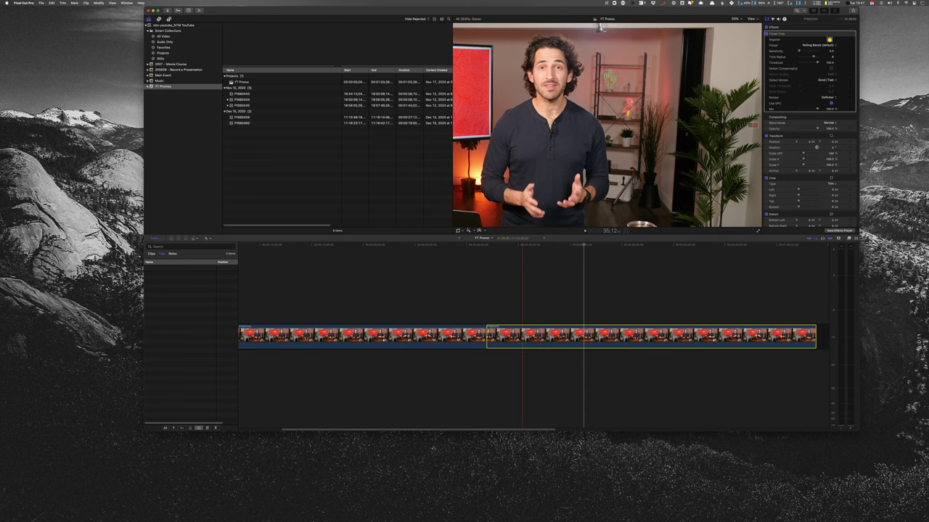
left_click(528, 384)
key("c")
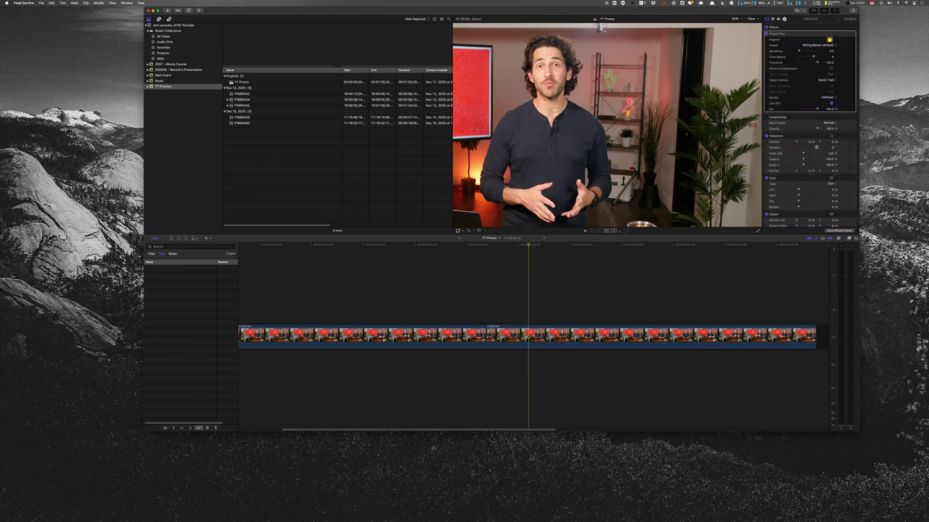
key("space")
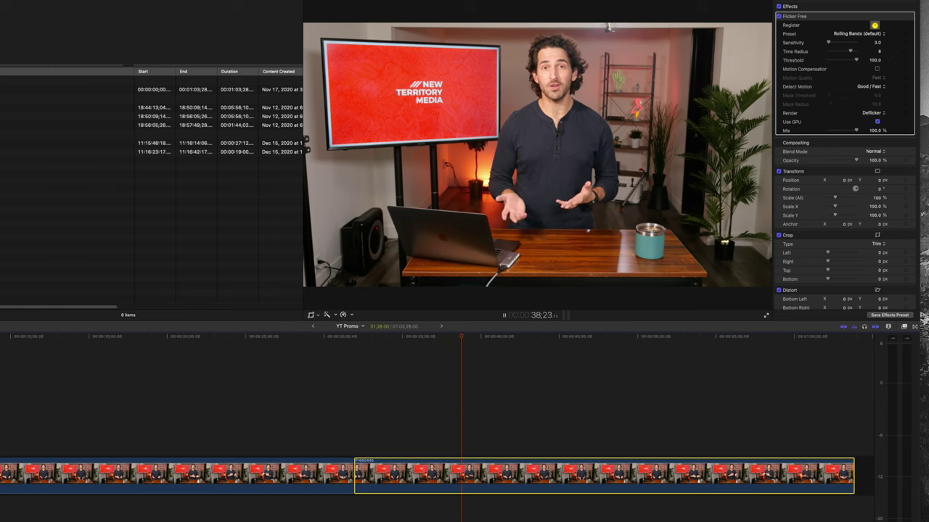
key("space")
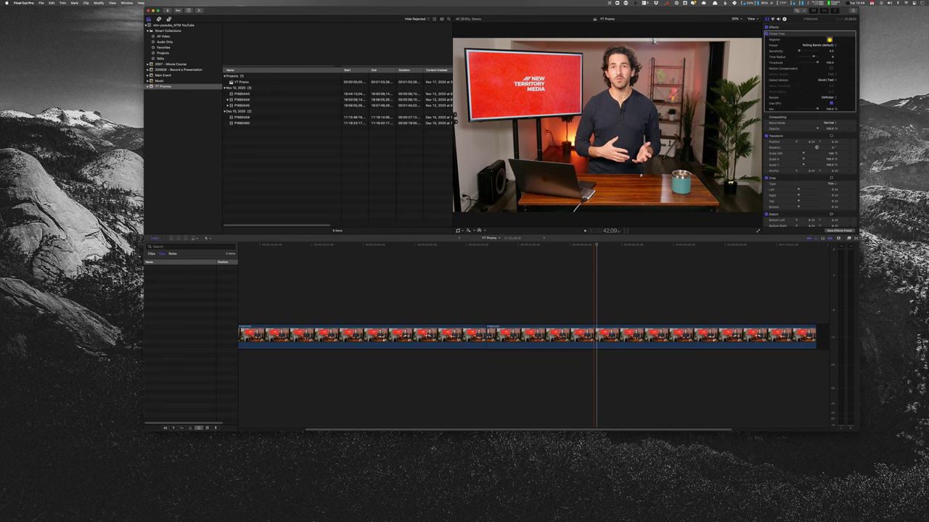
key("super+minus")
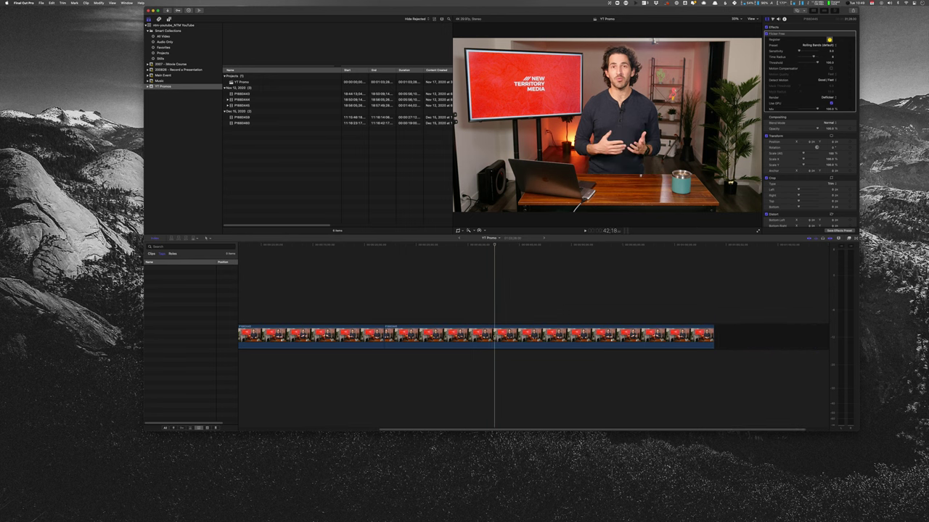
Mark an in/out range on clip P1660458 and append it to the end of the timeline.
left_click(242, 117)
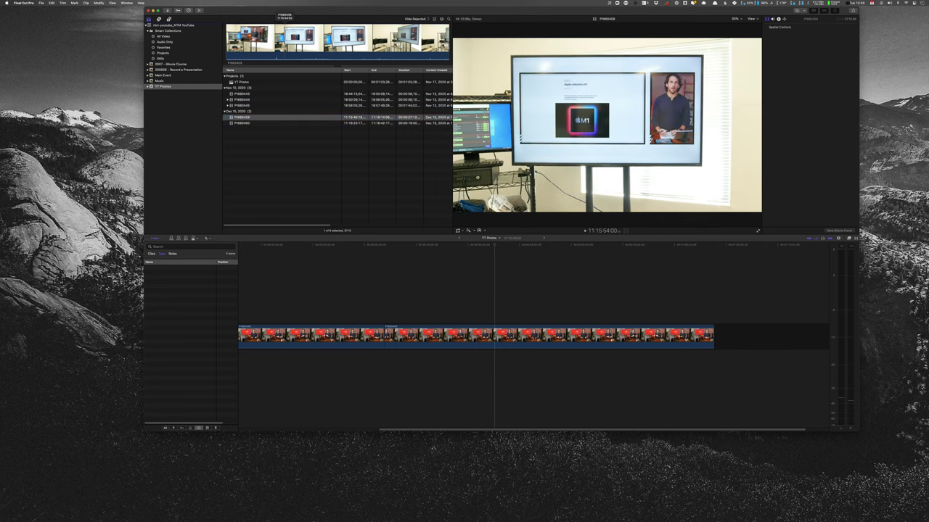
key("i")
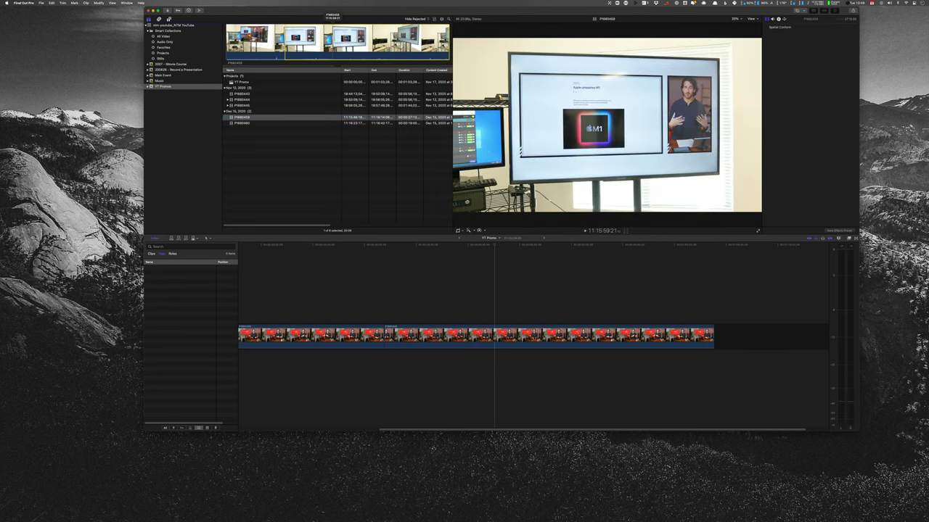
key("o")
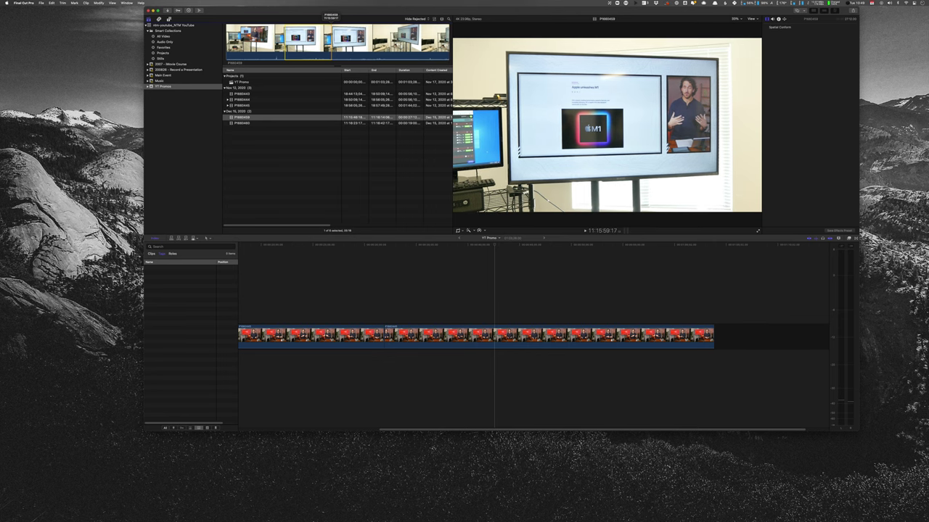
key("e")
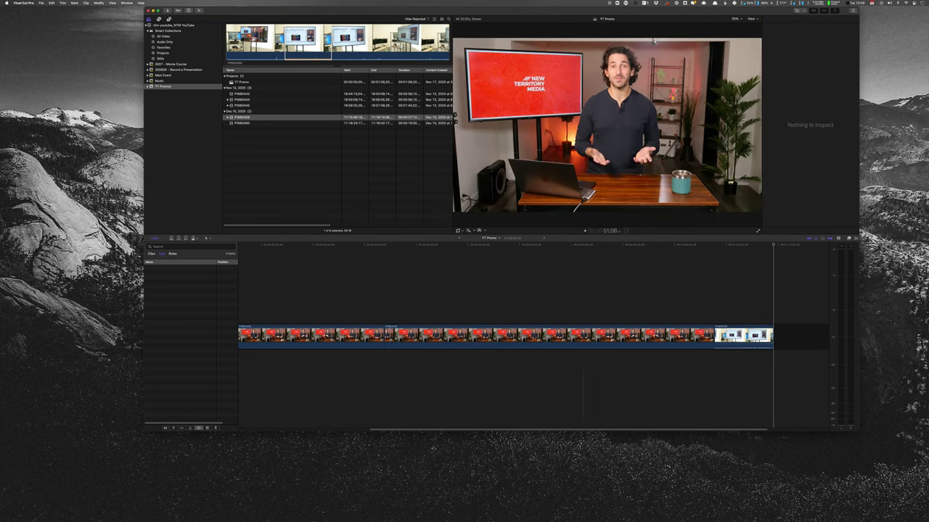
Play back the newly appended M1 TV-screen clip from just before its start.
left_click(732, 291)
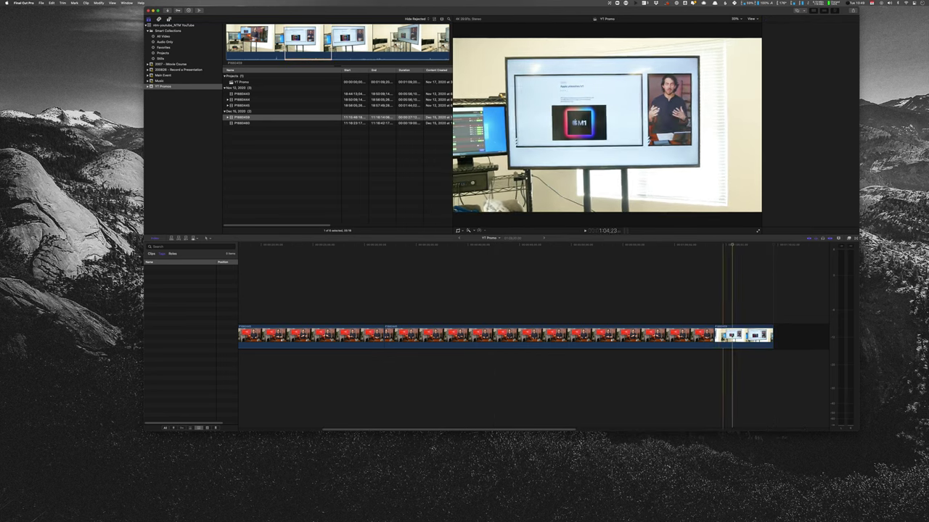
key("cmd+4")
key("space")
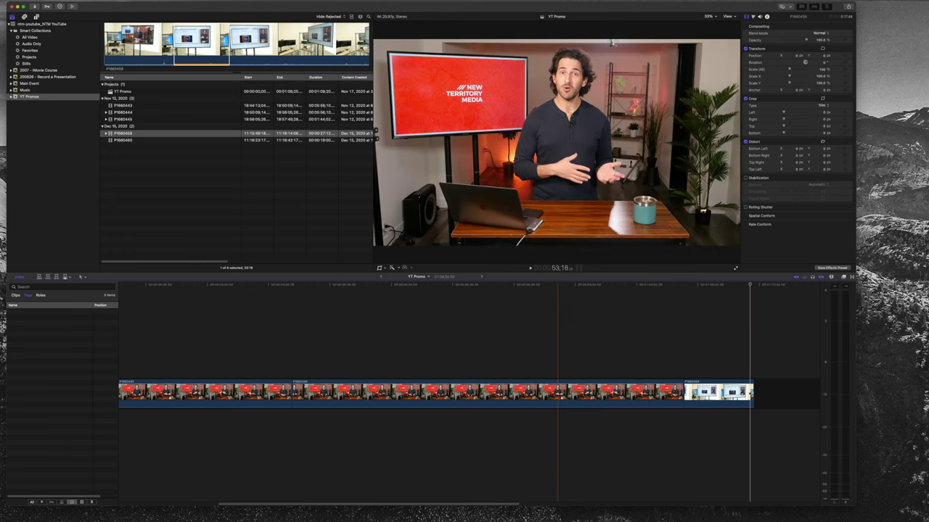
left_click(709, 326)
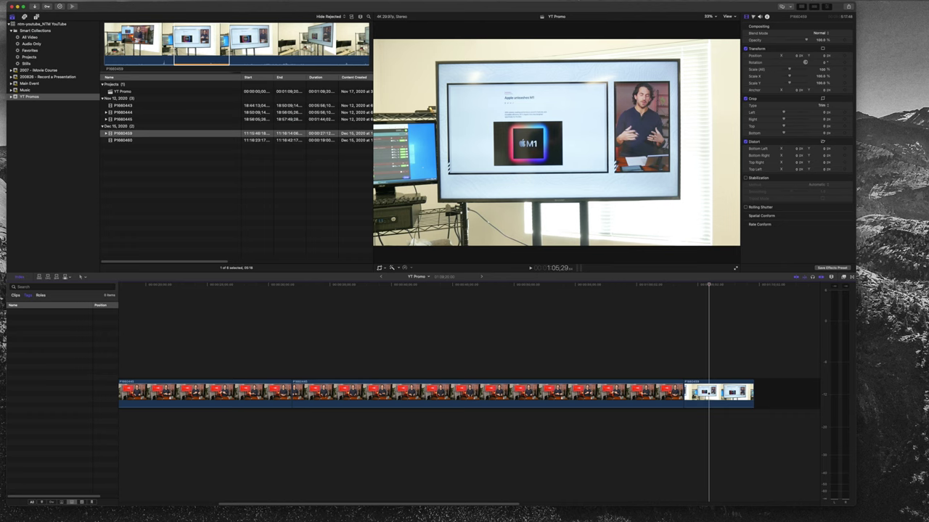
Drag Flicker Free onto the last M1 TV-screen clip, then select it and jump to its start.
key("super+5")
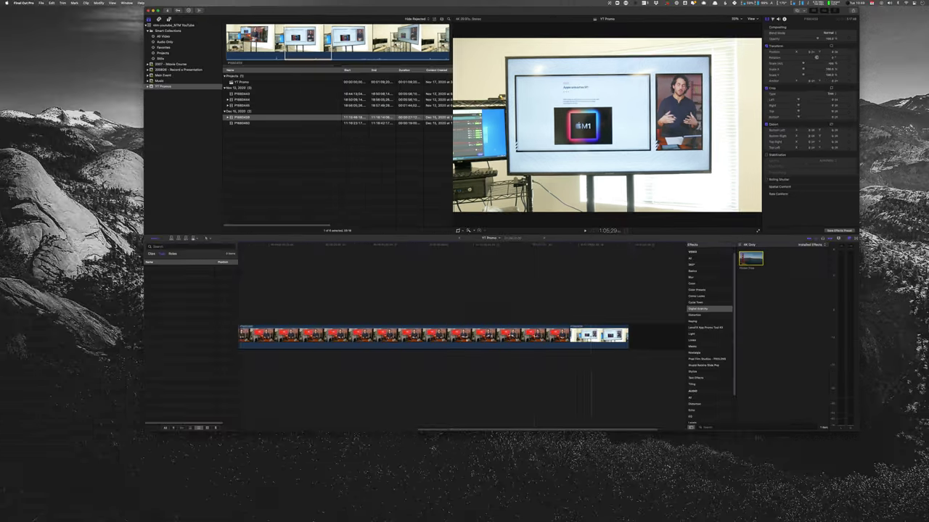
left_click_drag(569, 324, 558, 335)
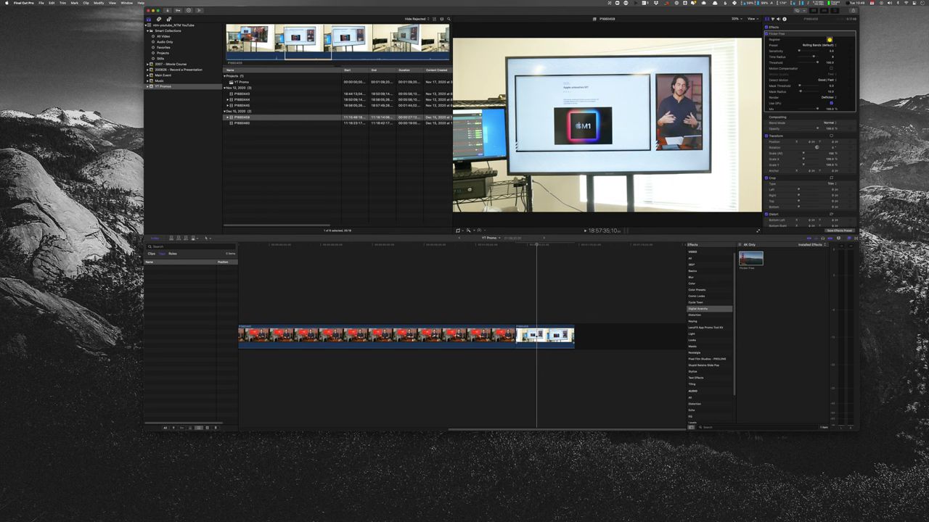
left_click(544, 336)
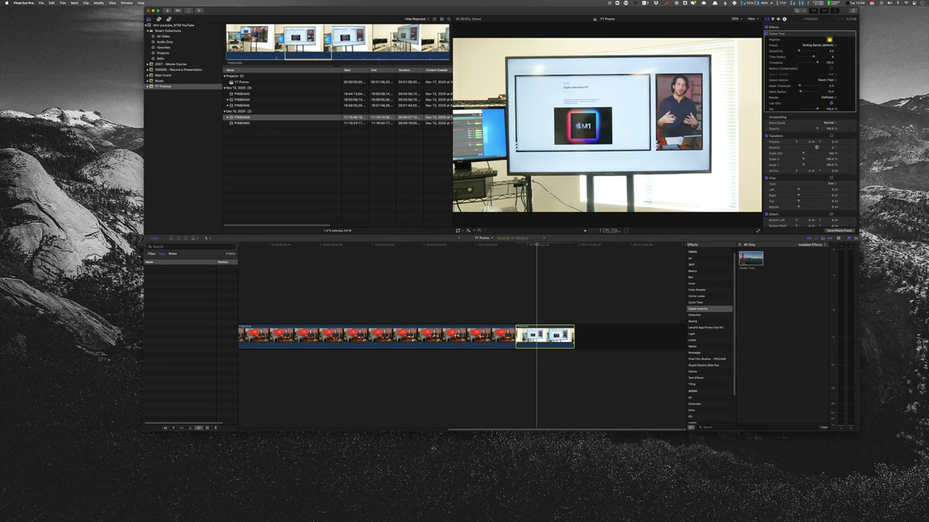
key("Up")
Paste a copy of the M1 clip, undo it, and replay the Flicker Free clip.
key("super+v")
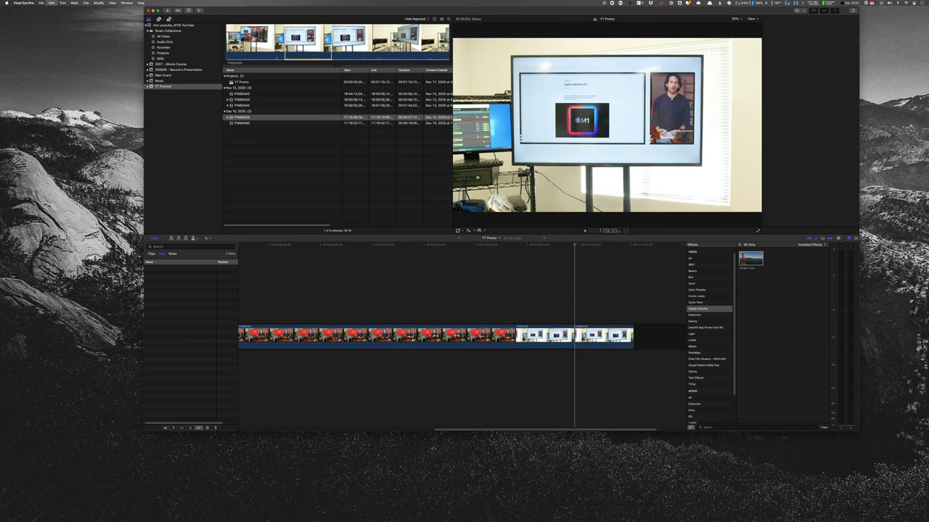
key("super+z")
key("space")
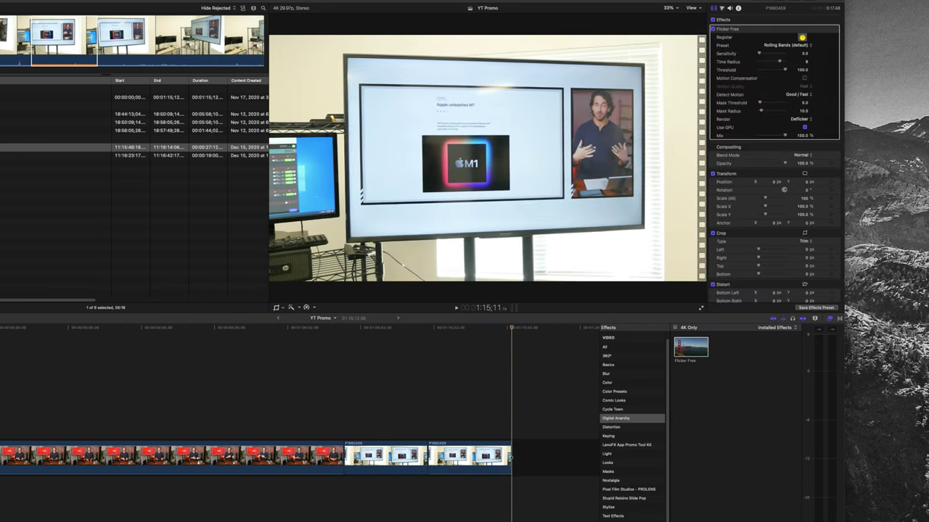
key("space")
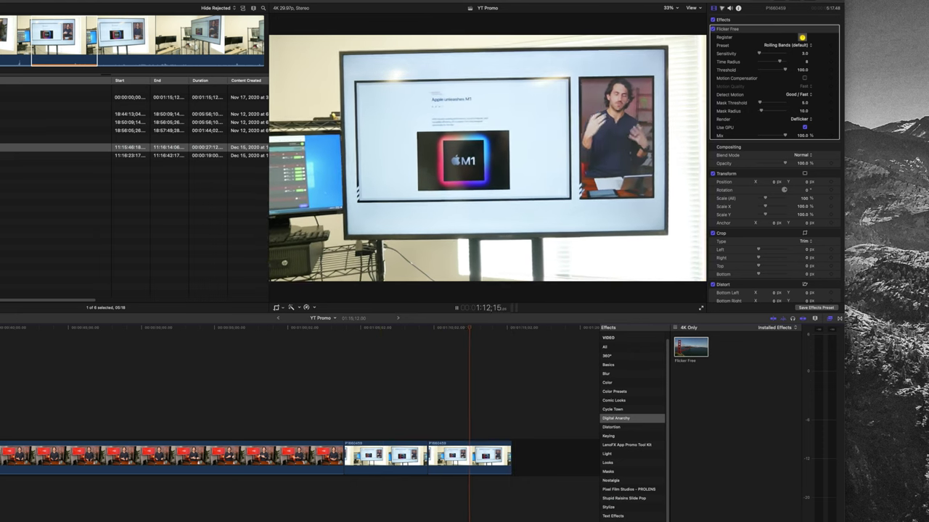
key("space")
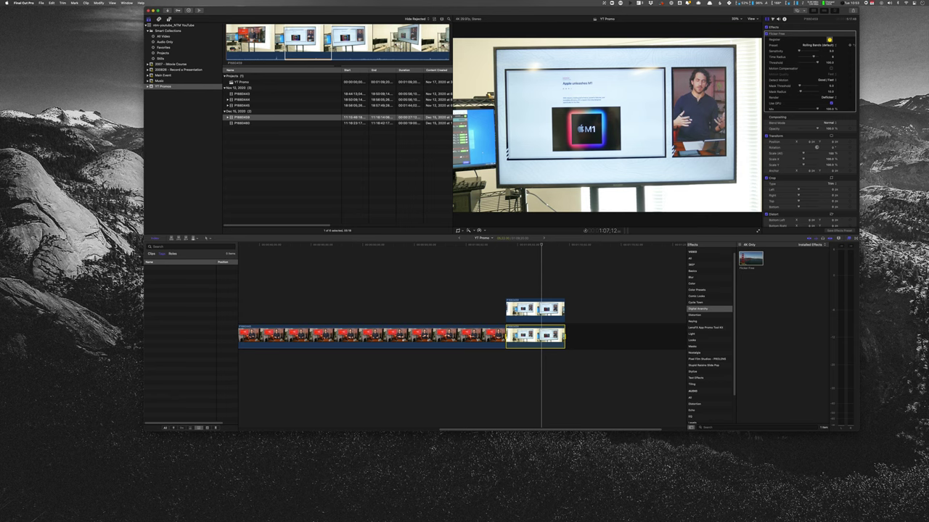
Browse the Flicker Free presets down through Rolling Bands 2, Slow Motion and Slow Motion 2.
left_click(829, 42)
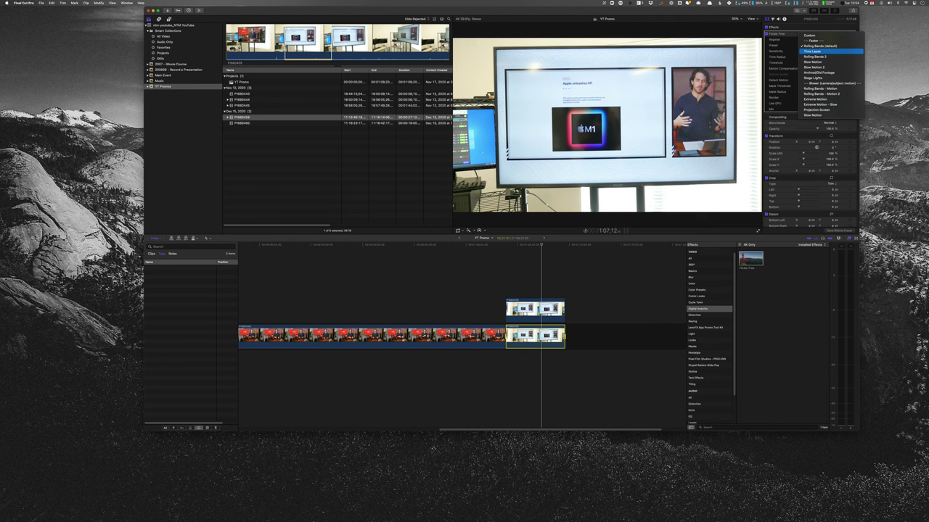
key("Down")
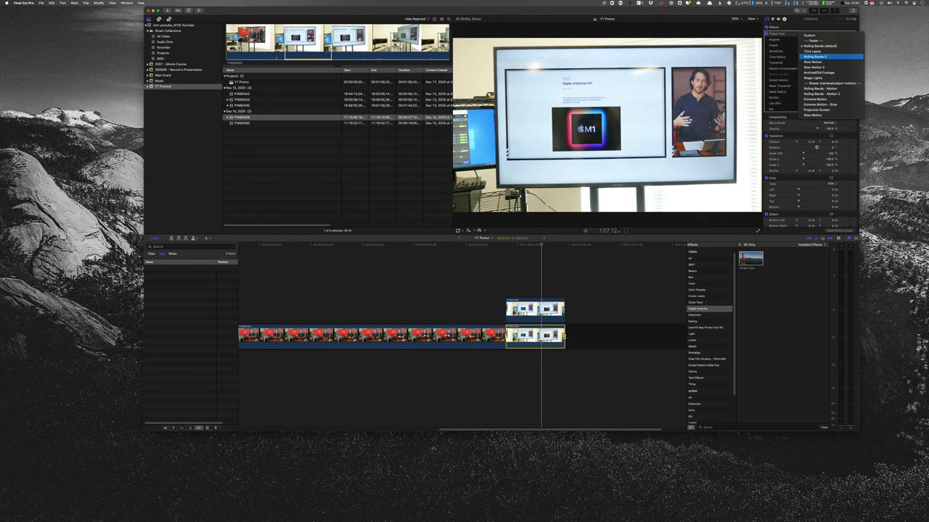
key("Down")
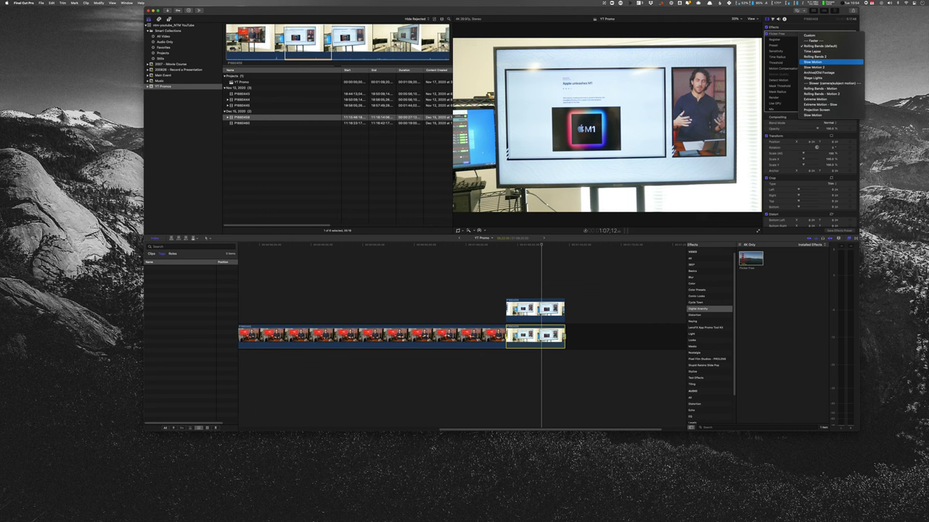
key("Down")
Leave the preset on Rolling Bands (default) and disable the connected copy above with V.
left_click(829, 40)
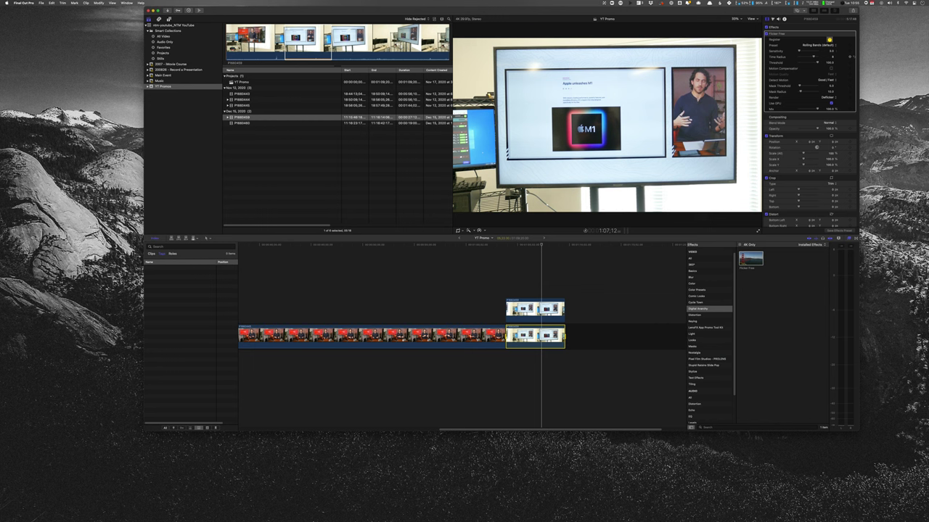
key("v")
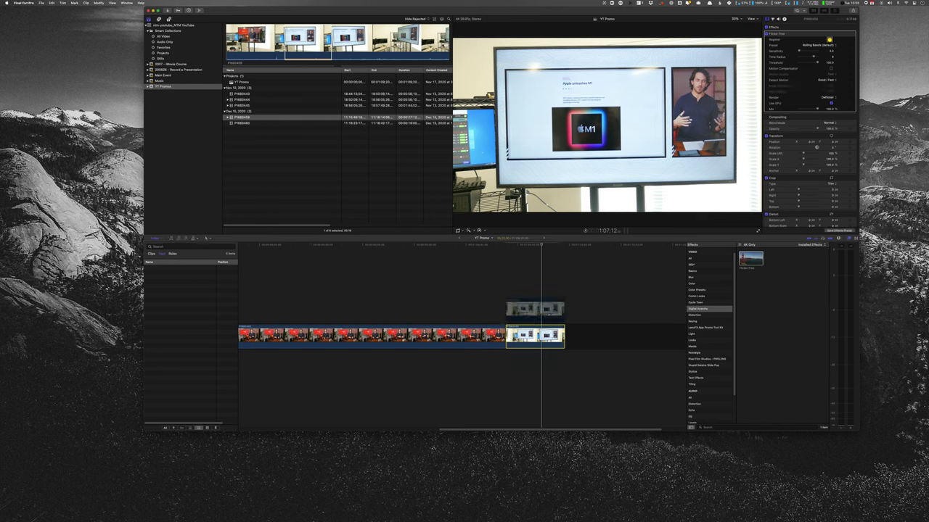